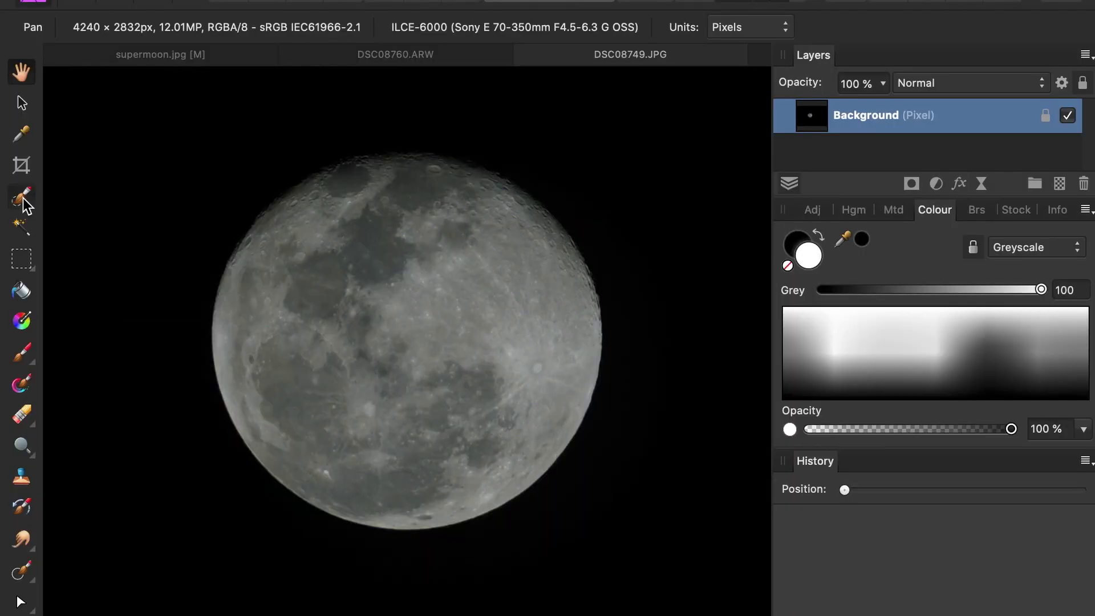
Paint a Snap-to-edges Selection Brush selection over the moon disc in DSC08749.JPG with an enlarged brush.
{"action": "left_click", "coordinate": [25, 205]}
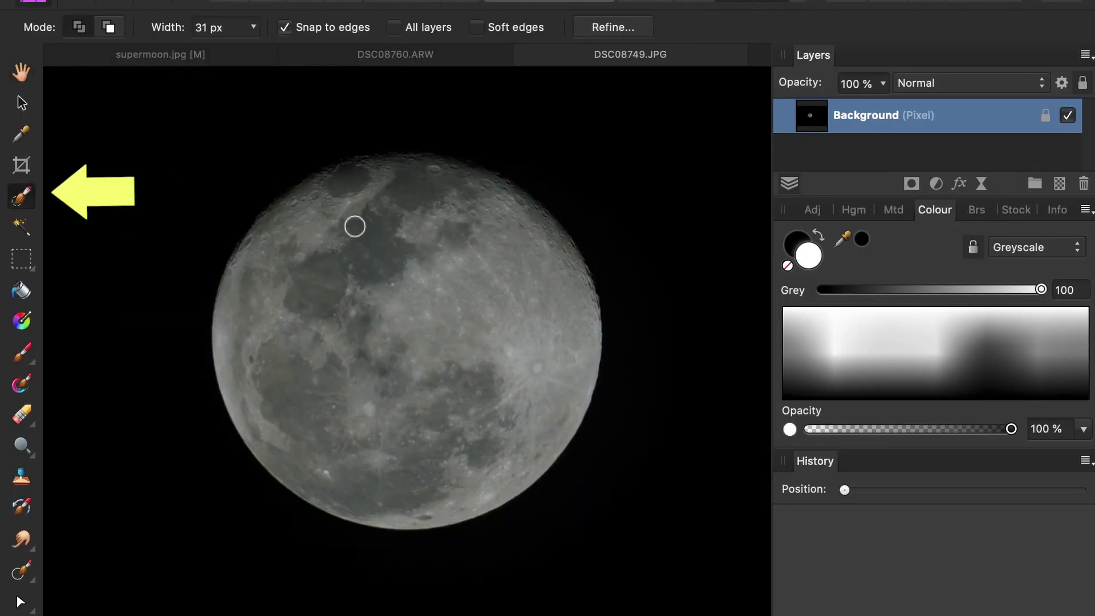
{"action": "key", "text": "bracketright"}
{"action": "key", "text": "bracketright"}
{"action": "mouse_move", "coordinate": [379, 220]}
{"action": "left_mouse_down"}
{"action": "mouse_move", "coordinate": [356, 198]}
{"action": "mouse_move", "coordinate": [323, 222]}
{"action": "mouse_move", "coordinate": [283, 277]}
{"action": "mouse_move", "coordinate": [278, 322]}
{"action": "mouse_move", "coordinate": [310, 413]}
{"action": "mouse_move", "coordinate": [372, 372]}
{"action": "mouse_move", "coordinate": [431, 296]}
{"action": "mouse_move", "coordinate": [434, 257]}
{"action": "mouse_move", "coordinate": [454, 257]}
{"action": "mouse_move", "coordinate": [479, 205]}
{"action": "mouse_move", "coordinate": [515, 238]}
{"action": "mouse_move", "coordinate": [535, 283]}
{"action": "mouse_move", "coordinate": [533, 380]}
{"action": "mouse_move", "coordinate": [520, 301]}
{"action": "left_mouse_up"}
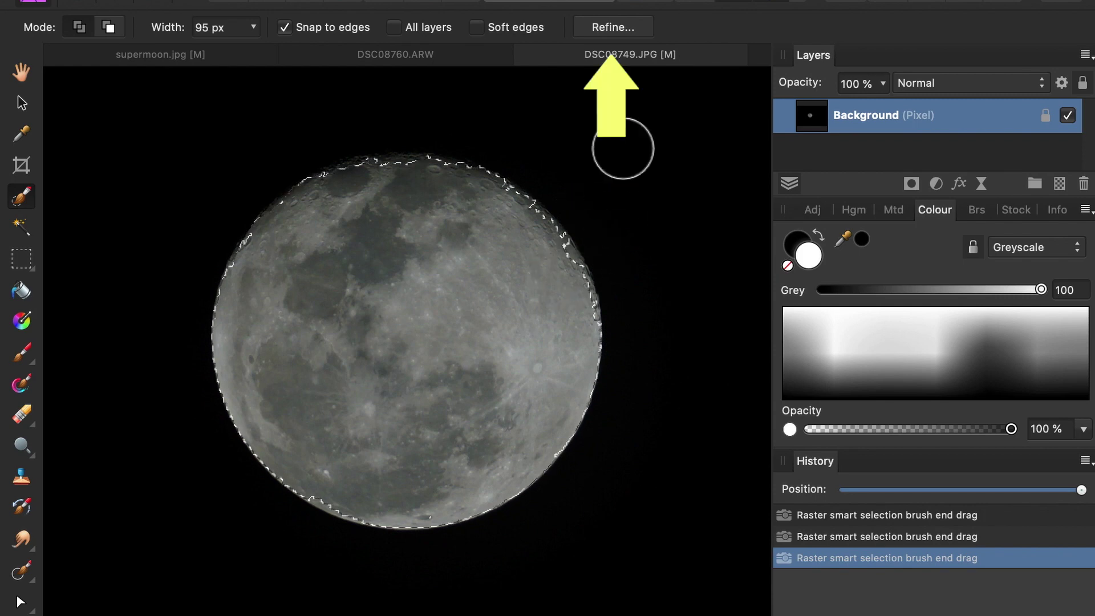
Refine the moon selection by brushing its top, right, lower and left rim in Matte mode, then apply.
{"action": "left_click", "coordinate": [625, 36]}
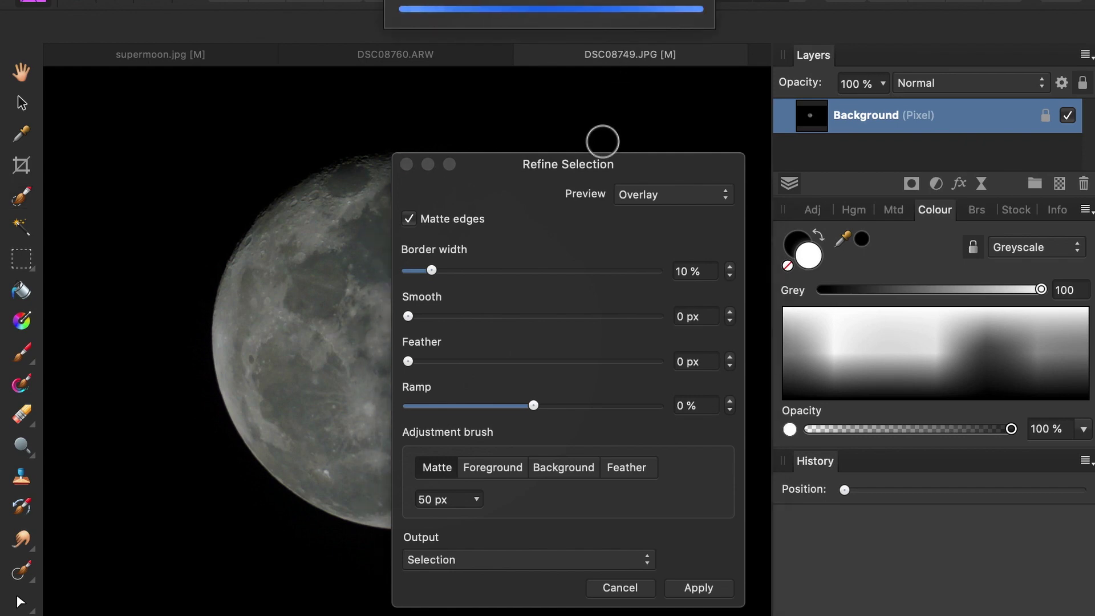
{"action": "left_click_drag", "start_coordinate": [593, 172], "coordinate": [853, 181]}
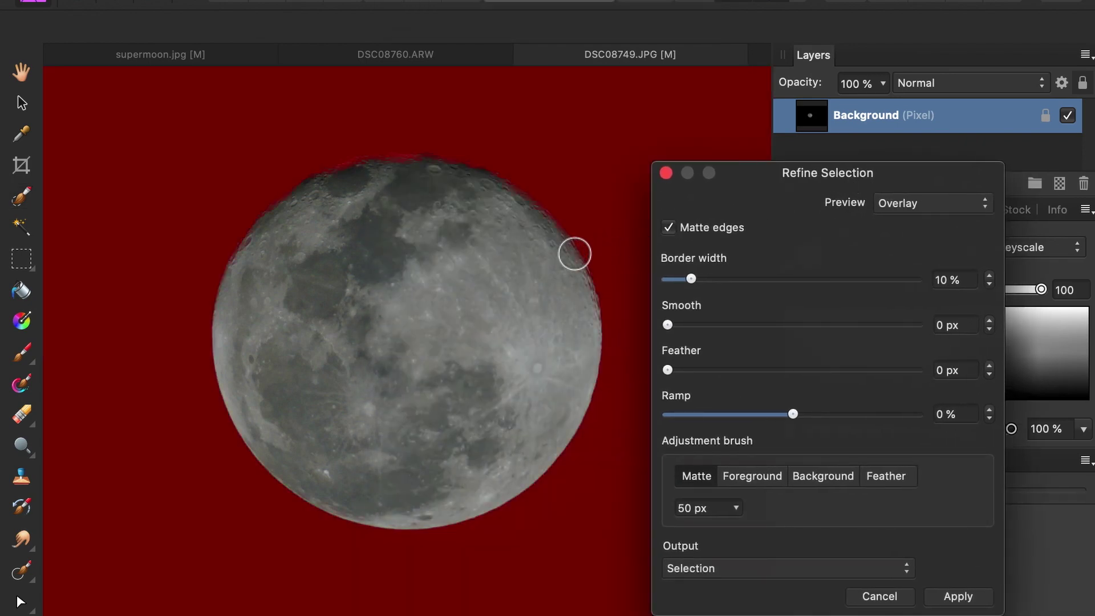
{"action": "left_click_drag", "start_coordinate": [575, 253], "coordinate": [582, 270]}
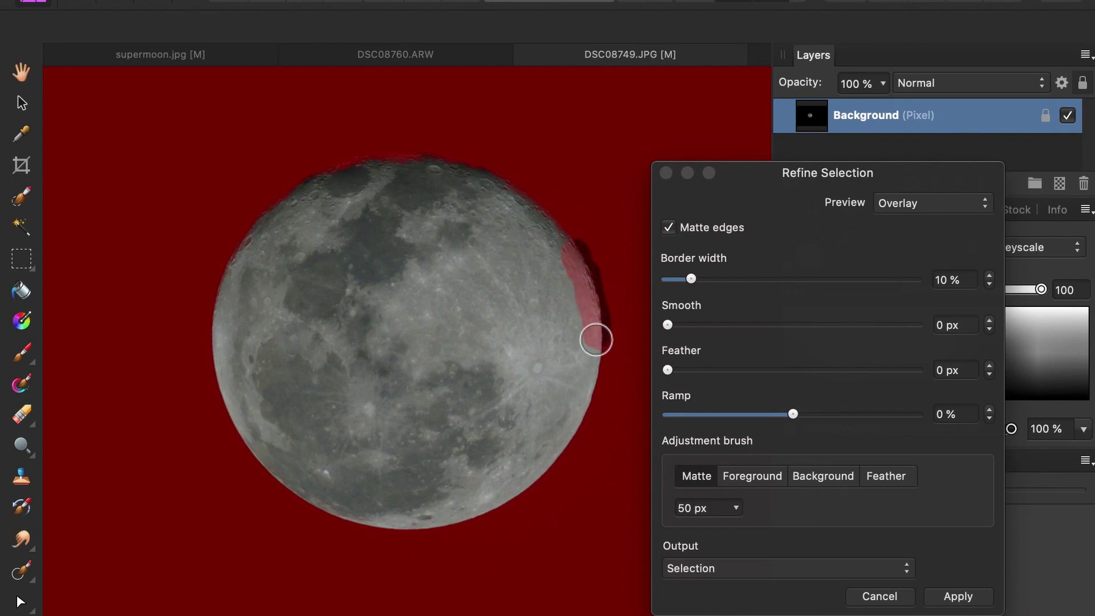
{"action": "left_click_drag", "start_coordinate": [597, 340], "coordinate": [591, 409]}
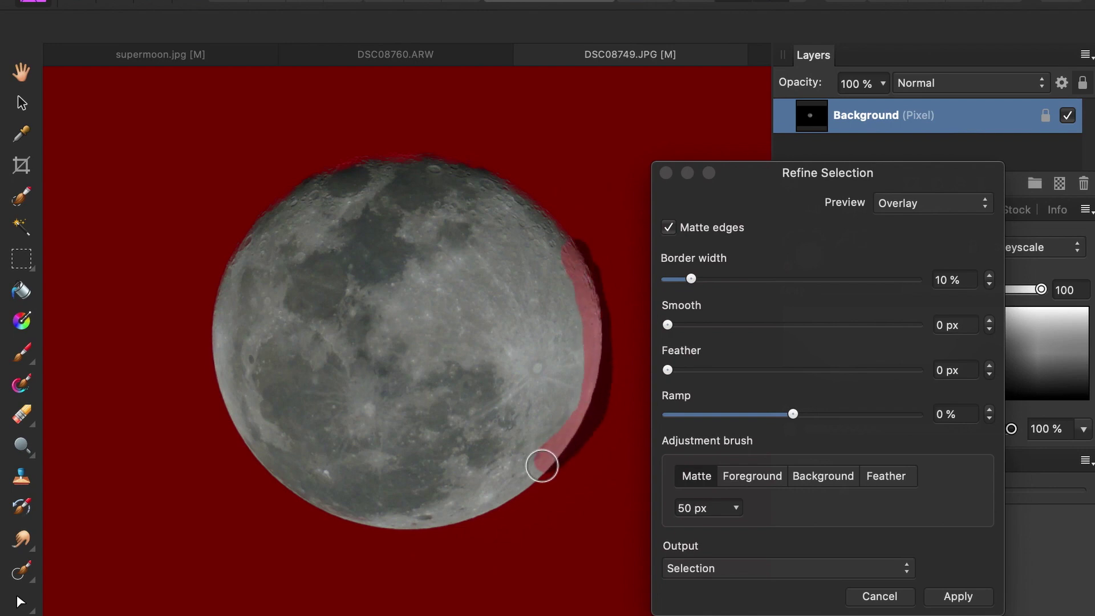
{"action": "left_click_drag", "start_coordinate": [542, 466], "coordinate": [308, 500]}
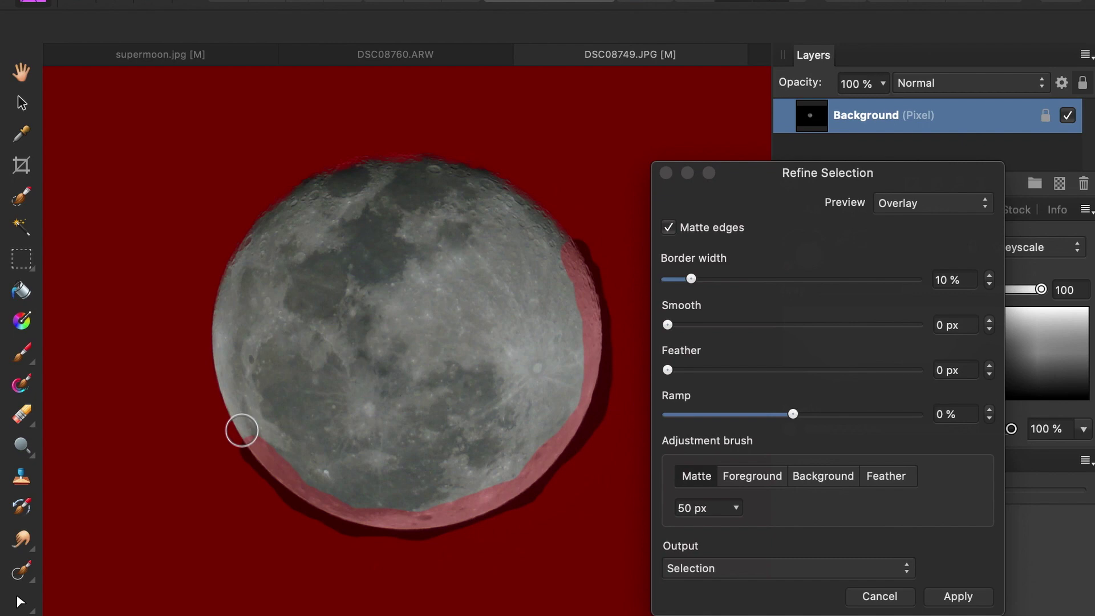
{"action": "left_click_drag", "start_coordinate": [208, 325], "coordinate": [234, 236]}
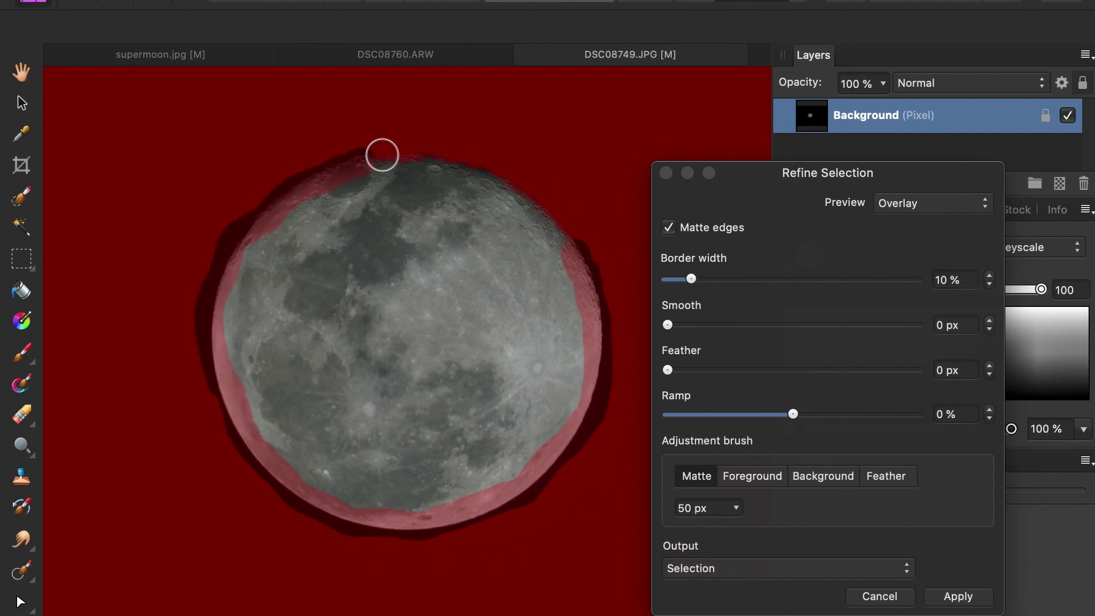
{"action": "left_click_drag", "start_coordinate": [422, 144], "coordinate": [579, 245]}
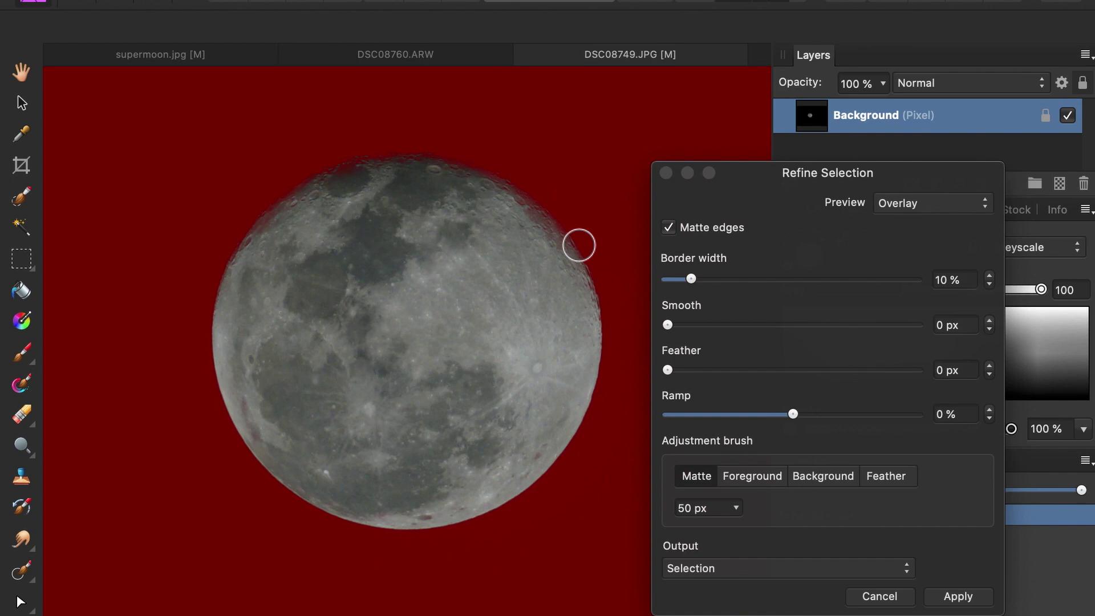
{"action": "left_click", "coordinate": [953, 596]}
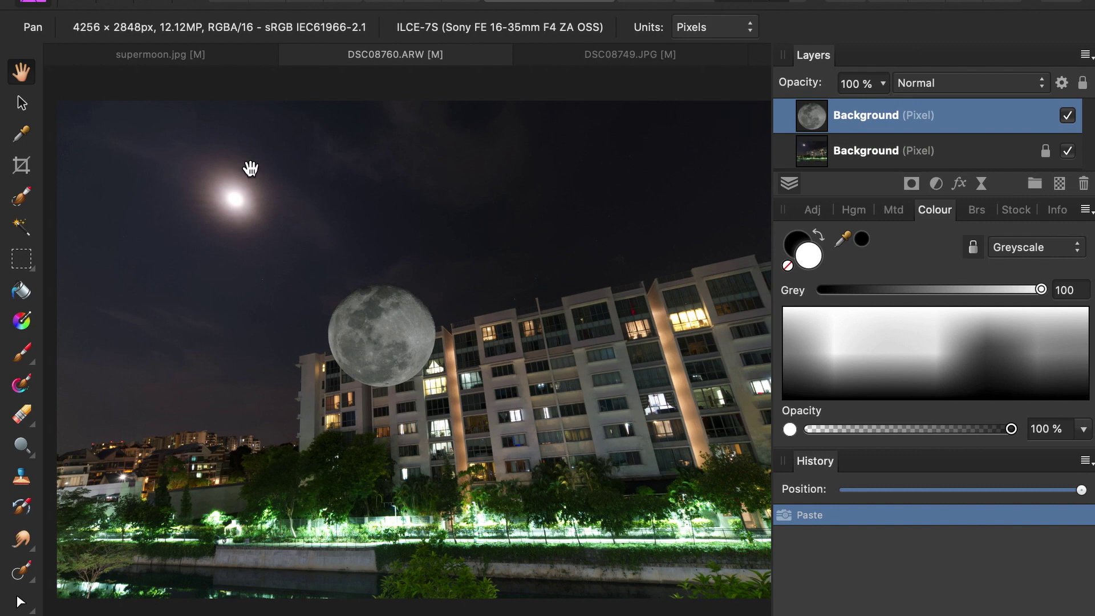
Move the pasted moon onto the blurry moon glow in the upper-left sky and shrink it to fit.
{"action": "key", "text": "v"}
{"action": "left_click_drag", "start_coordinate": [394, 334], "coordinate": [260, 192]}
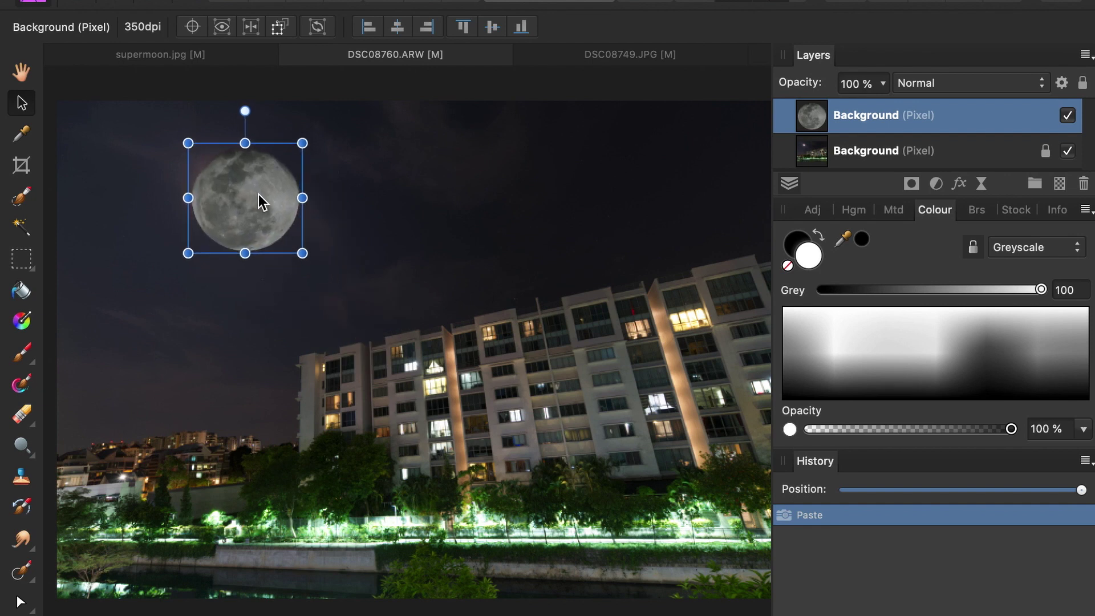
{"action": "scroll", "coordinate": [260, 191], "scroll_direction": "up", "scroll_amount": 3}
{"action": "left_click_drag", "start_coordinate": [358, 228], "coordinate": [303, 262]}
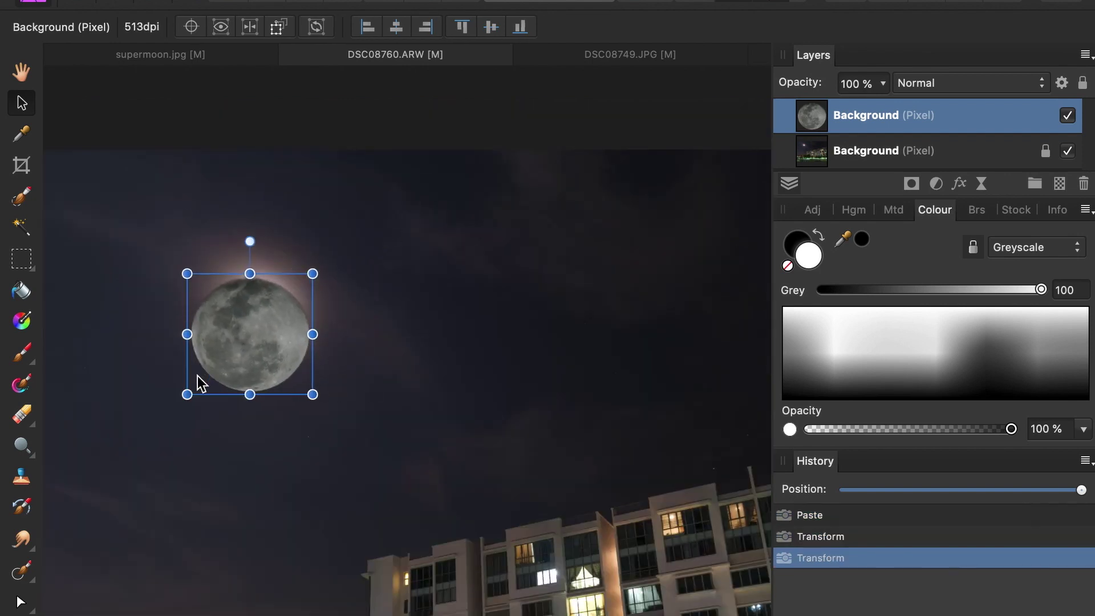
{"action": "left_click_drag", "start_coordinate": [187, 393], "coordinate": [215, 367]}
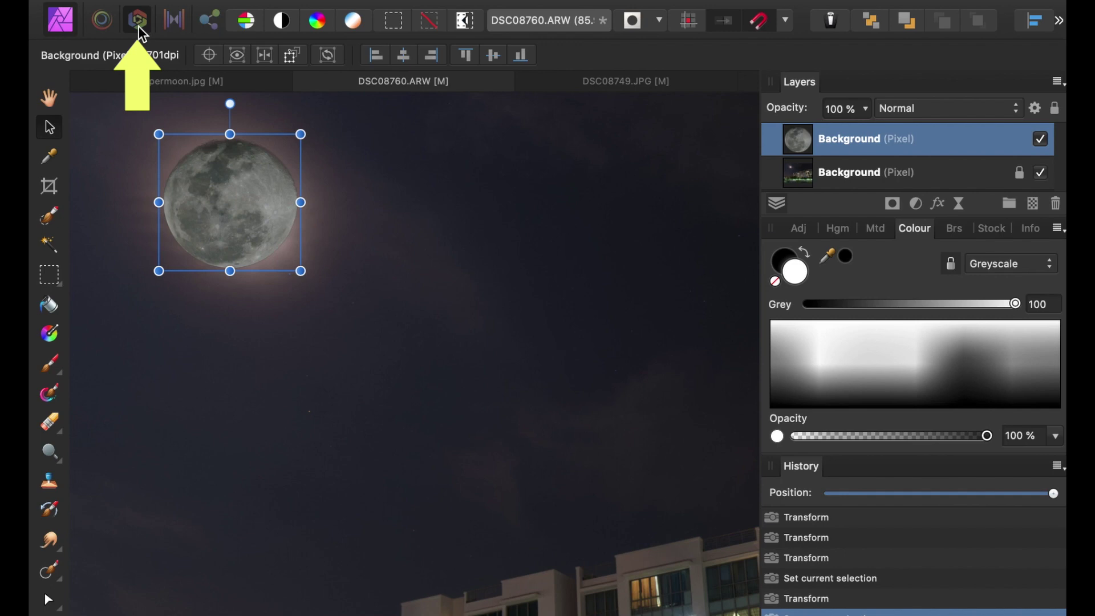
In the Develop Persona, give the moon exposure 0.448, blackpoint -7% and temperature 27%.
{"action": "left_click", "coordinate": [139, 26]}
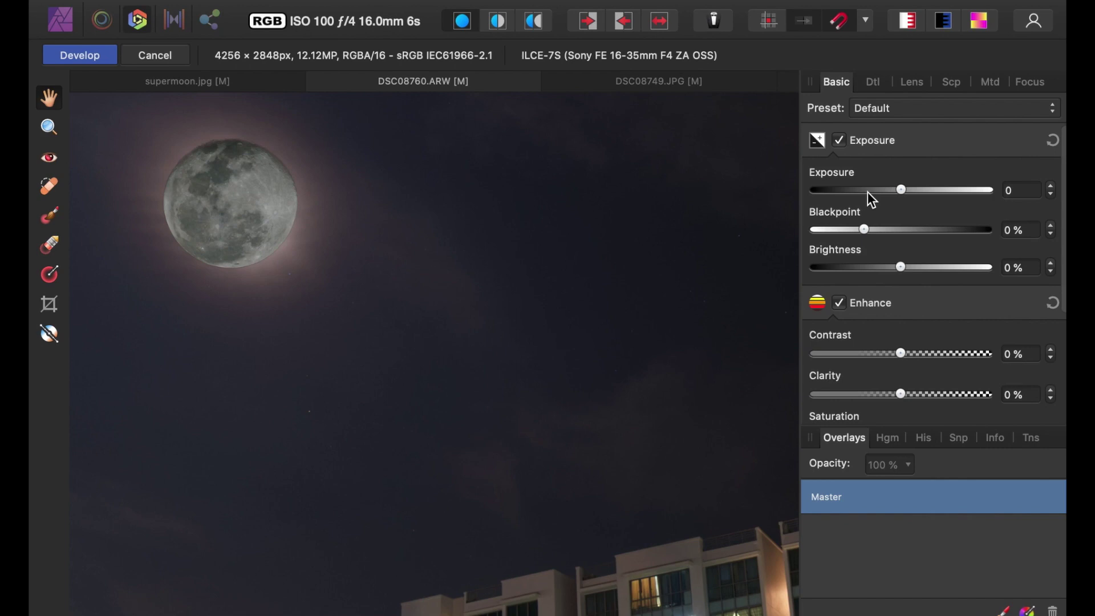
{"action": "left_click_drag", "start_coordinate": [902, 189], "coordinate": [823, 243]}
{"action": "left_click", "coordinate": [908, 229]}
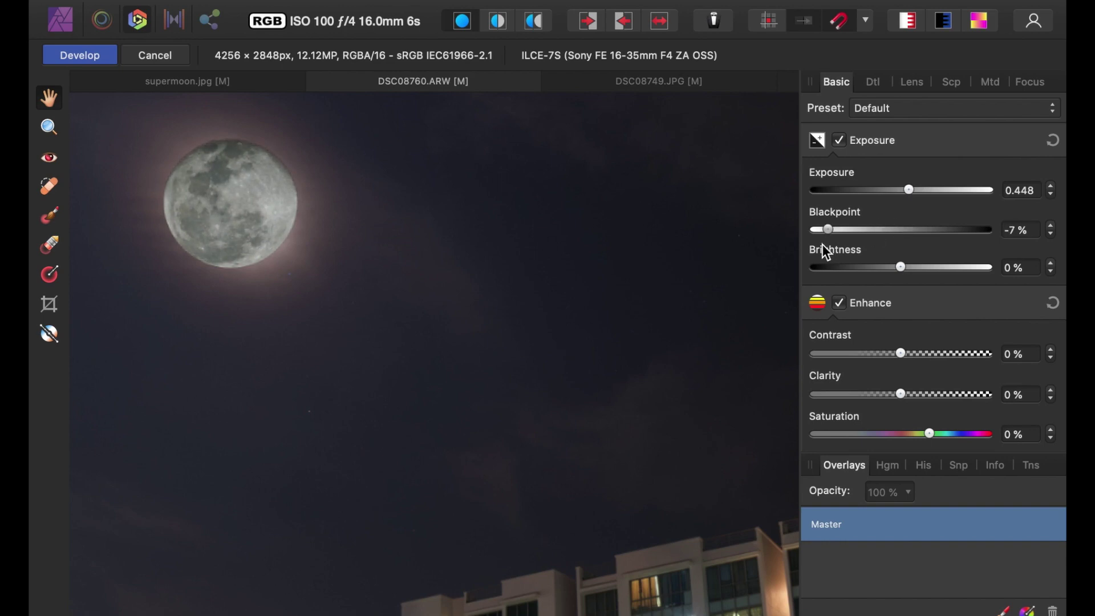
{"action": "scroll", "coordinate": [827, 251], "scroll_direction": "down", "scroll_amount": 3}
{"action": "left_click", "coordinate": [837, 364]}
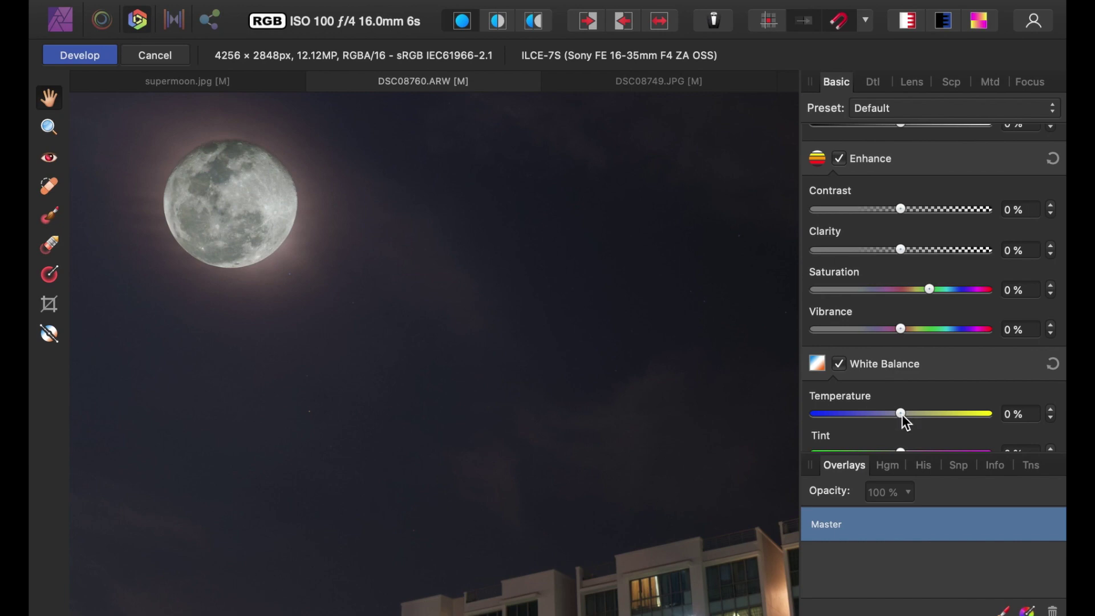
{"action": "left_click_drag", "start_coordinate": [902, 415], "coordinate": [932, 413]}
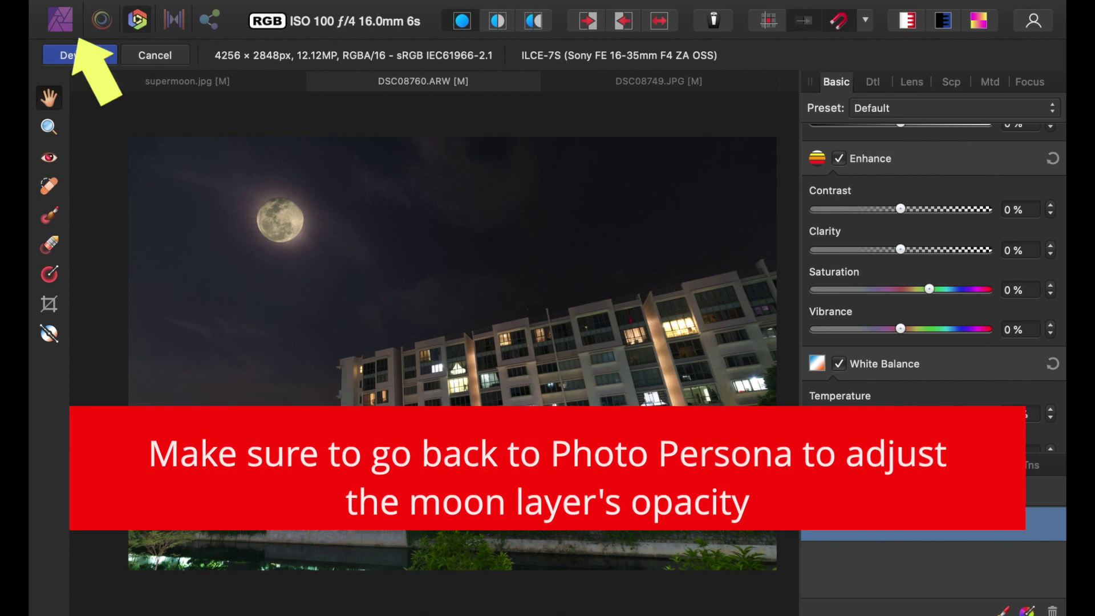
Set the moon layer to 84% opacity and add an HSL layer: darker, desaturated greens, richer yellows, blues +39%.
{"action": "left_click", "coordinate": [866, 108]}
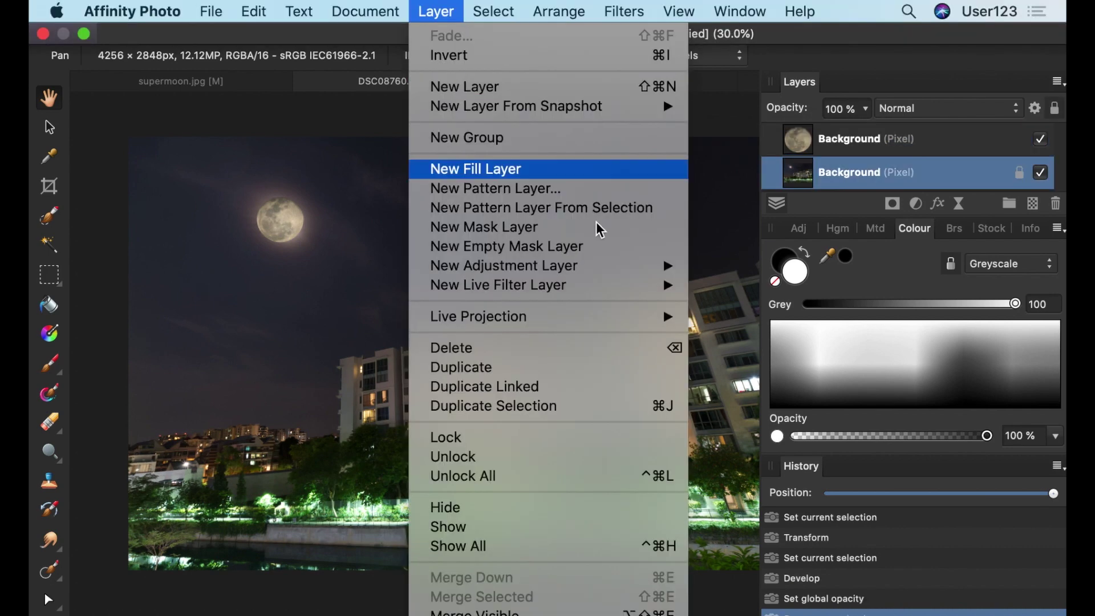
{"action": "mouse_move", "coordinate": [617, 272]}
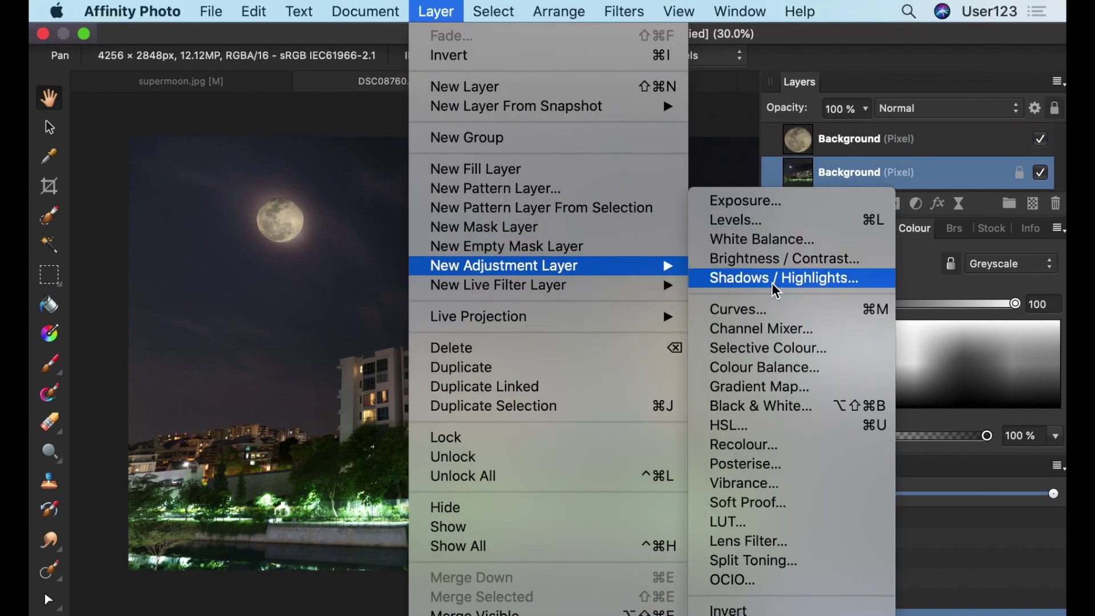
{"action": "left_click", "coordinate": [788, 427]}
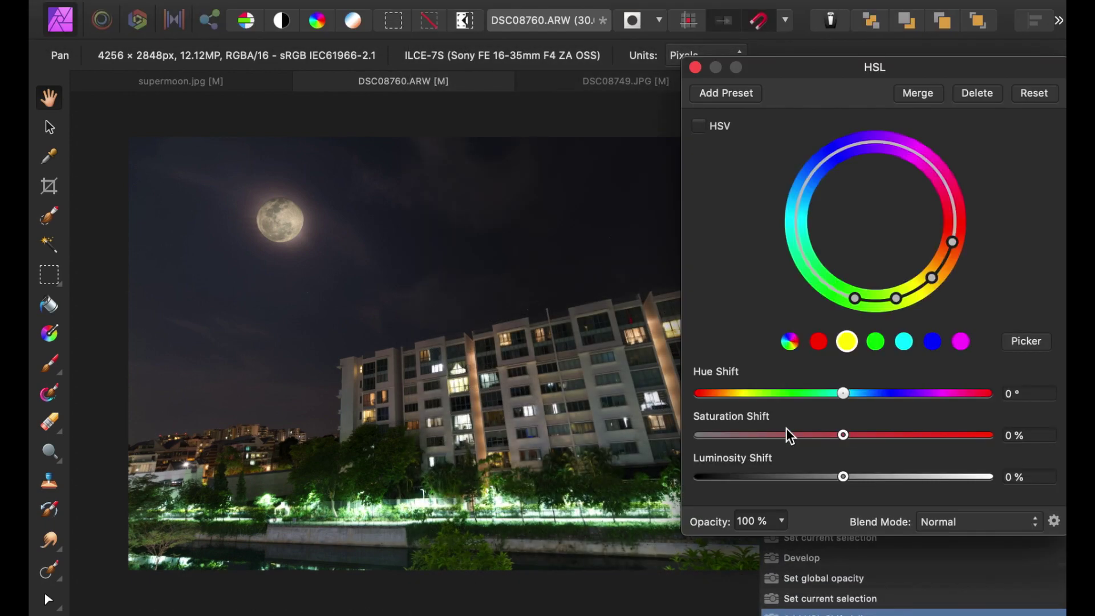
{"action": "left_click_drag", "start_coordinate": [816, 442], "coordinate": [799, 436]}
{"action": "left_click_drag", "start_coordinate": [843, 476], "coordinate": [707, 476]}
{"action": "left_click", "coordinate": [848, 341]}
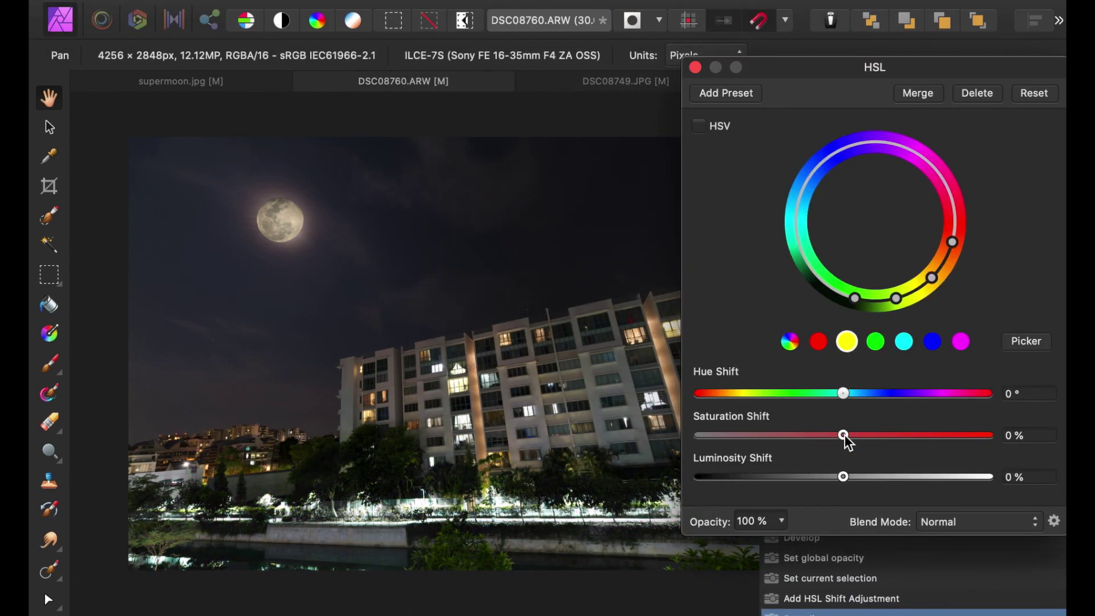
{"action": "left_click_drag", "start_coordinate": [843, 436], "coordinate": [899, 436]}
{"action": "left_click", "coordinate": [933, 341]}
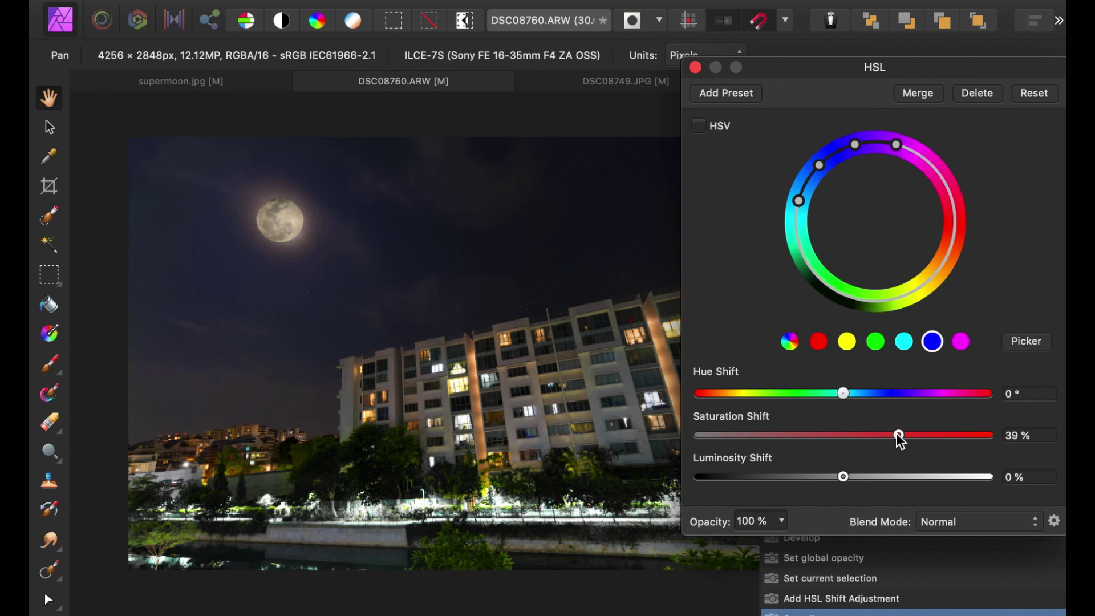
Close the HSL settings and select the moon layer together with the HSL adjustment layer.
{"action": "key", "text": "Return"}
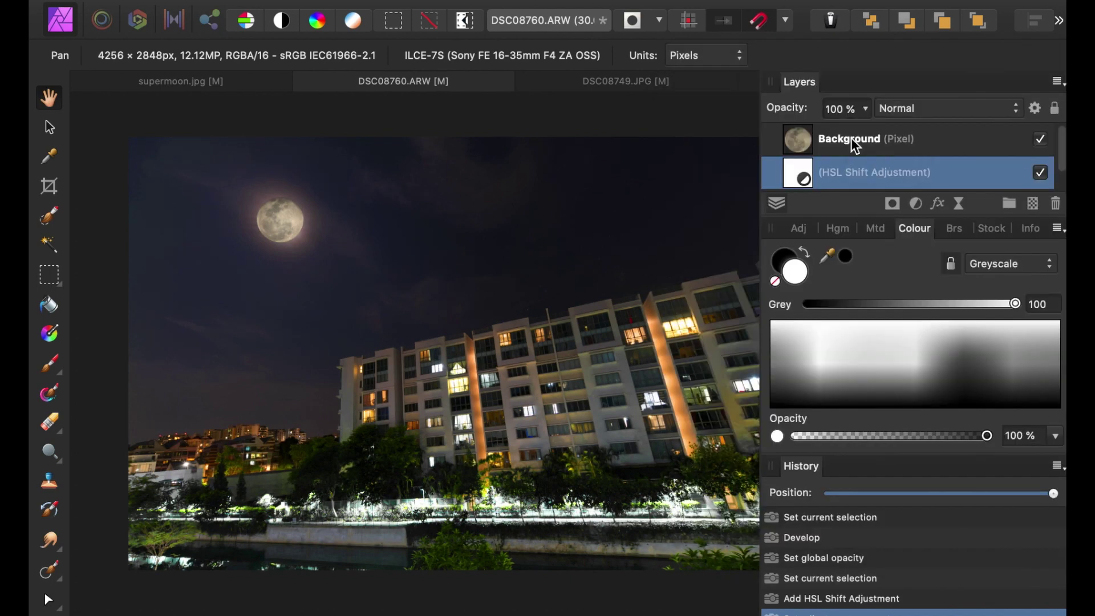
{"action": "left_click", "coordinate": [856, 146], "text": "shift"}
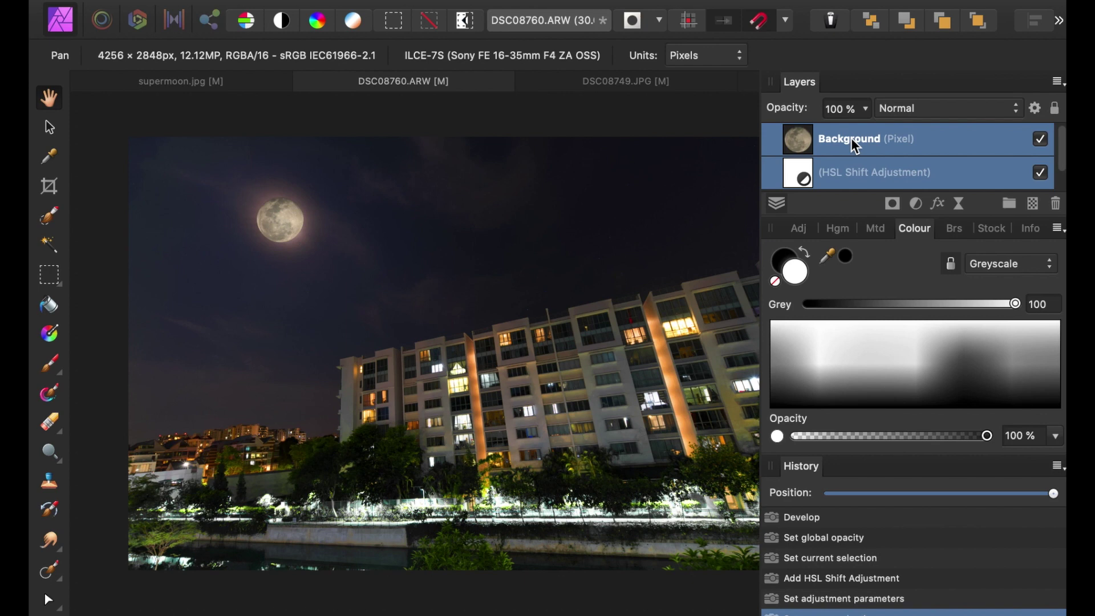
{"action": "right_click", "coordinate": [856, 147]}
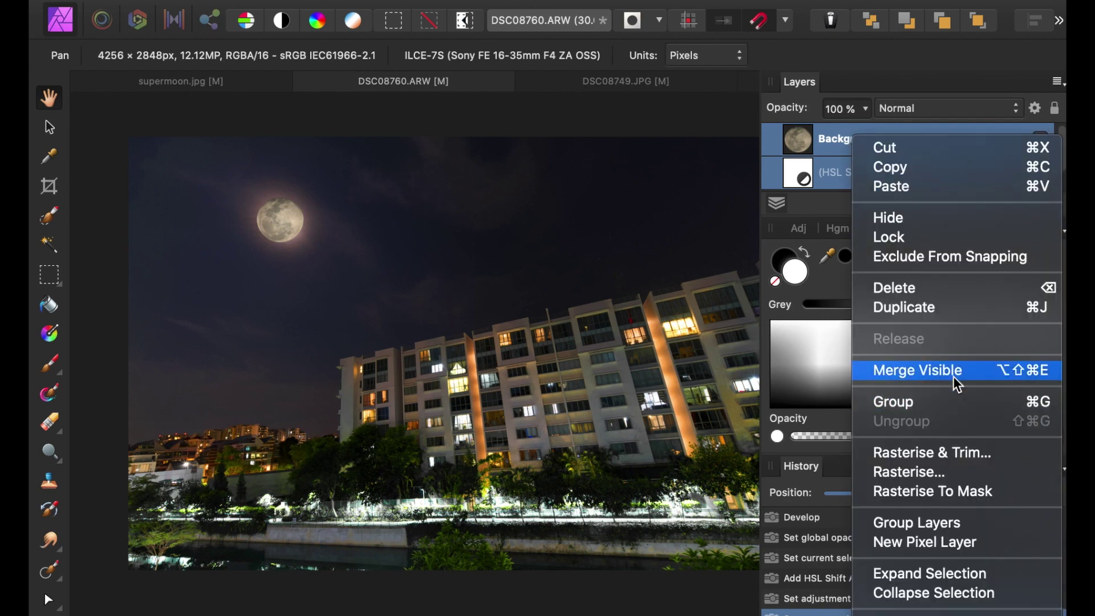
{"action": "key", "text": "Escape"}
In the Develop Persona, lift shadows to 26%, pull highlights to -45% and add 22% clarity.
{"action": "left_click", "coordinate": [137, 22]}
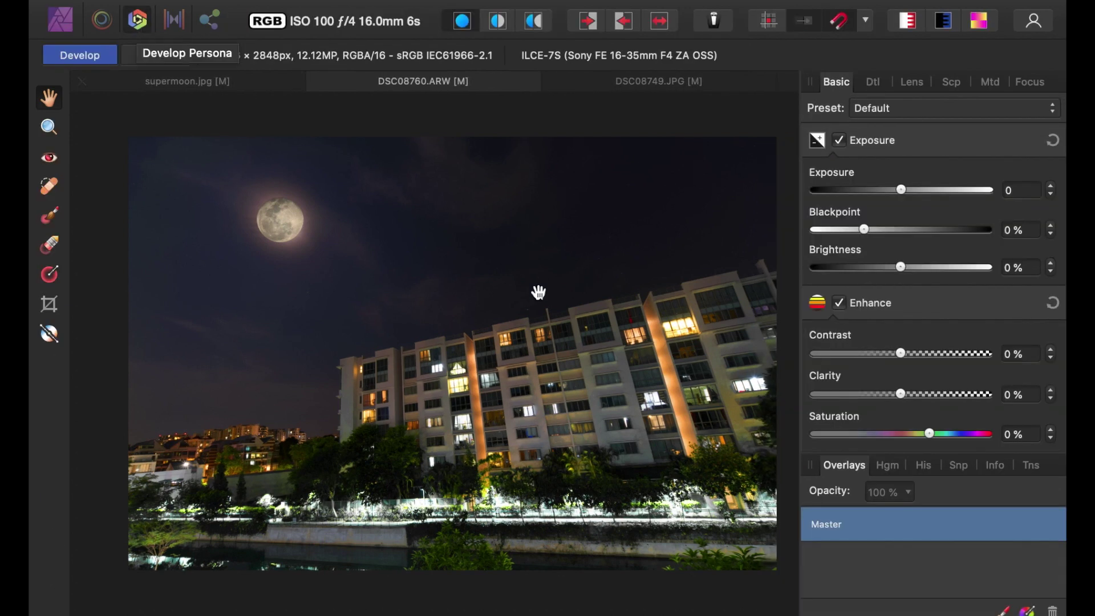
{"action": "scroll", "coordinate": [907, 342], "scroll_direction": "down", "scroll_amount": 5}
{"action": "left_click_drag", "start_coordinate": [901, 359], "coordinate": [922, 359]}
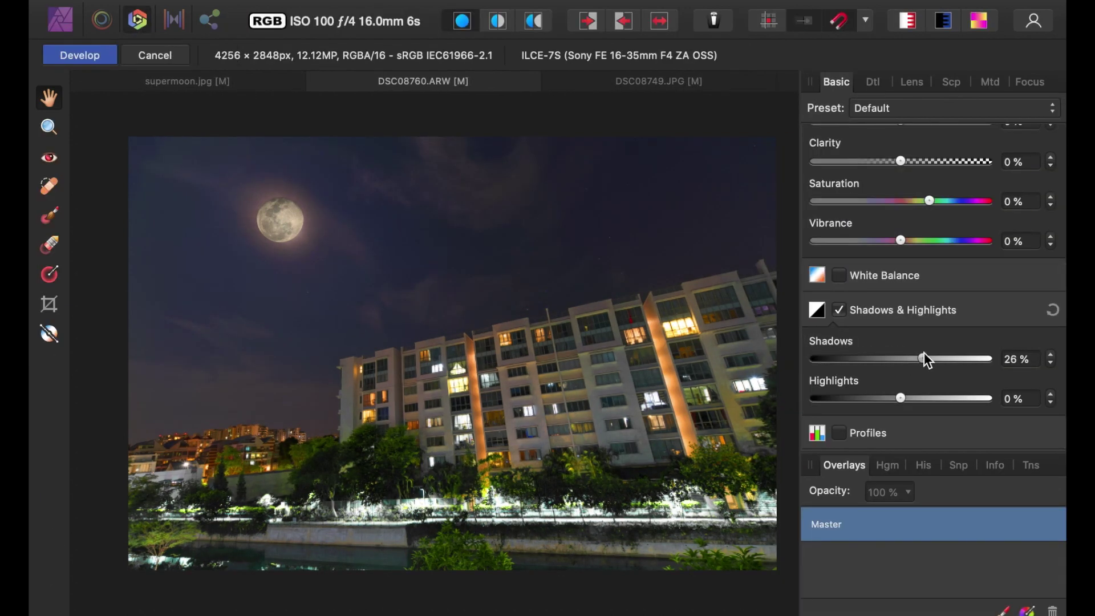
{"action": "left_click_drag", "start_coordinate": [901, 398], "coordinate": [864, 398]}
{"action": "left_click_drag", "start_coordinate": [900, 162], "coordinate": [932, 161]}
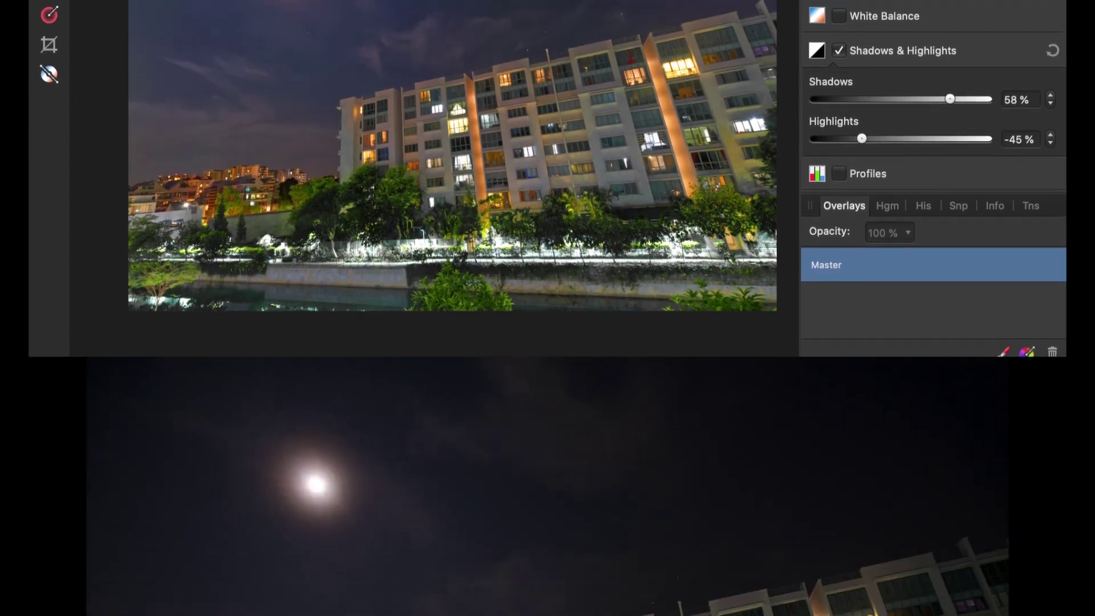